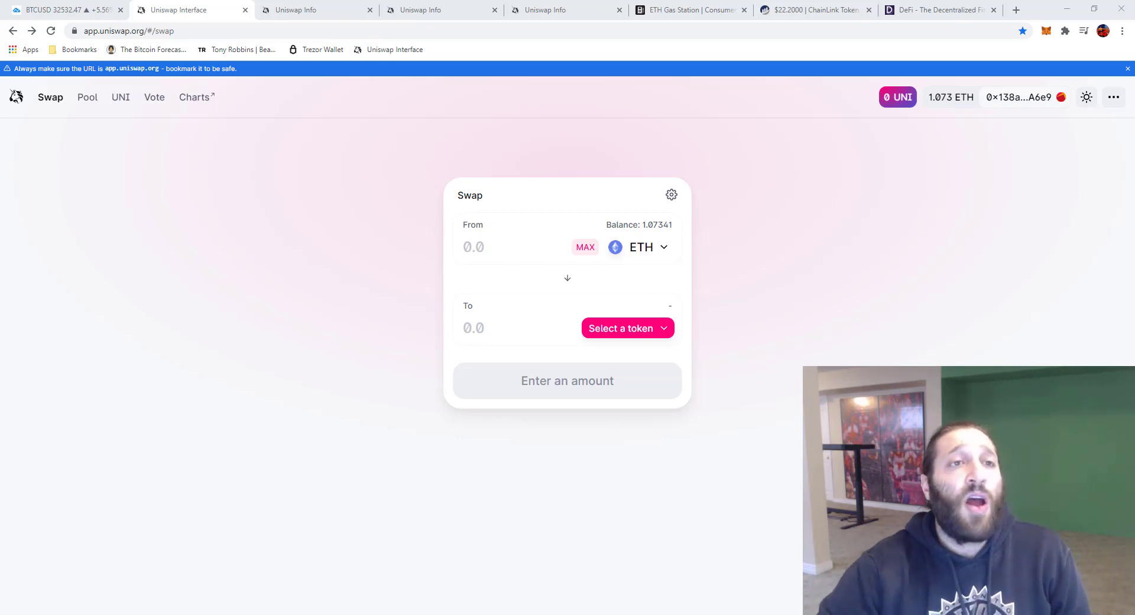
Open Uniswap Info's protocol analytics and view Top Tokens, from Ether (Wrapped) to ChainLink Token
{"action": "left_click", "coordinate": [195, 100]}
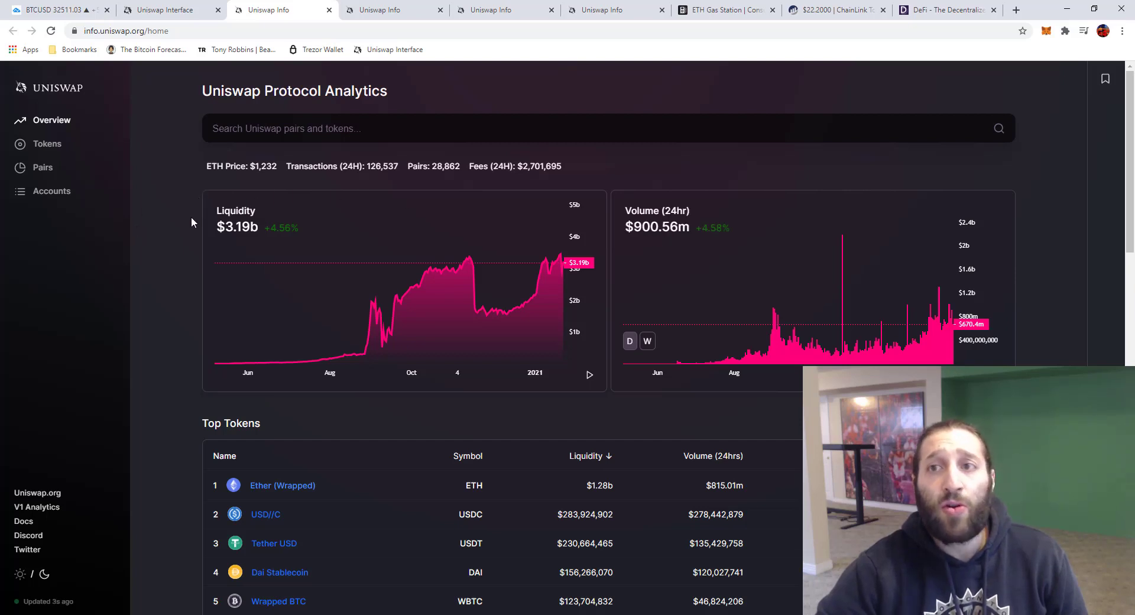
{"action": "scroll", "coordinate": [190, 216], "scroll_direction": "down", "scroll_amount": 3}
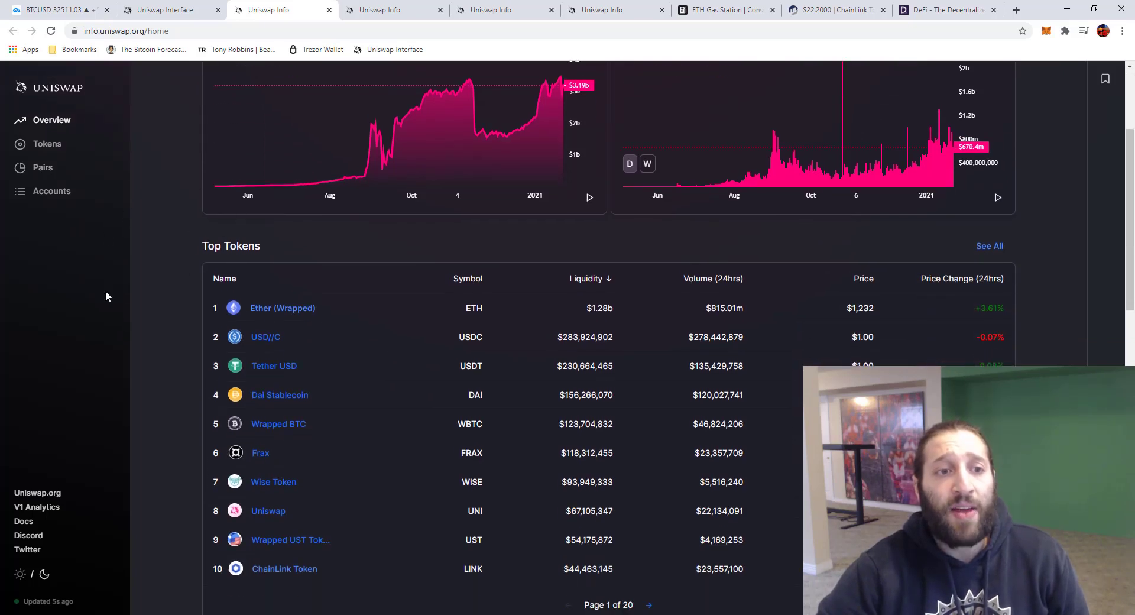
{"action": "scroll", "coordinate": [183, 244], "scroll_direction": "down", "scroll_amount": 1}
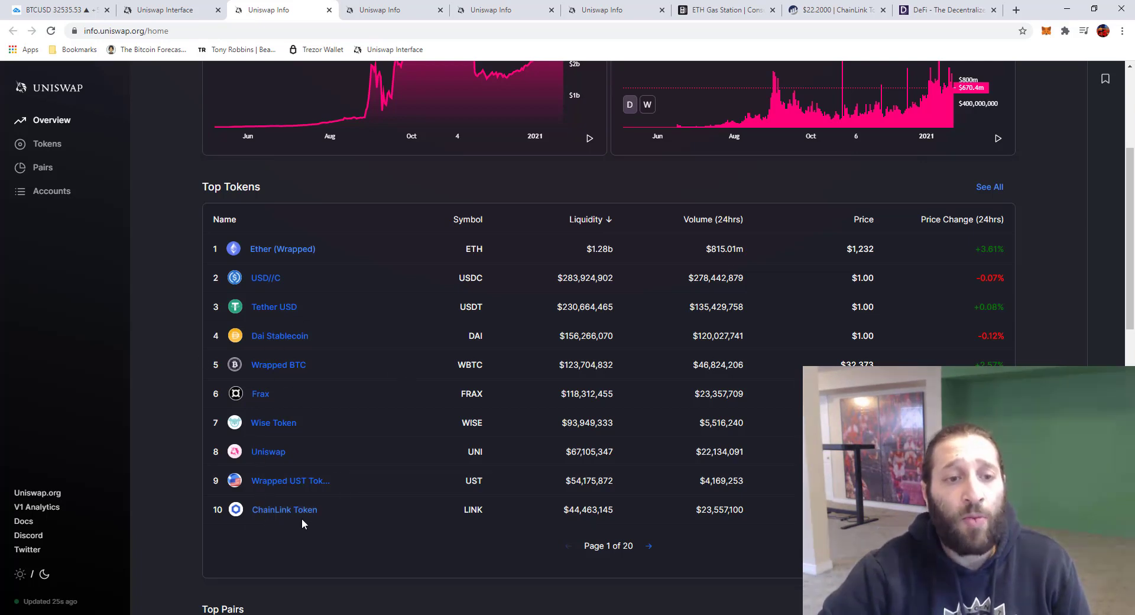
{"action": "scroll", "coordinate": [307, 520], "scroll_direction": "up", "scroll_amount": 1}
{"action": "scroll", "coordinate": [330, 521], "scroll_direction": "up", "scroll_amount": 1}
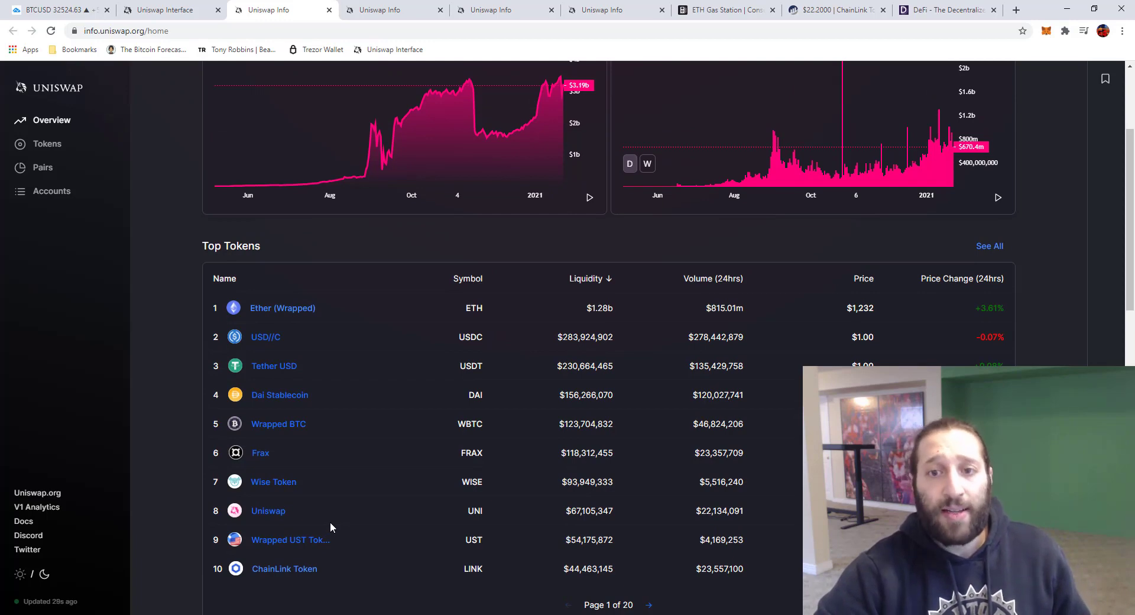
Open the ChainLink Token (LINK) page, show daily price candles, and select its contract address in the URL
{"action": "left_click", "coordinate": [299, 569]}
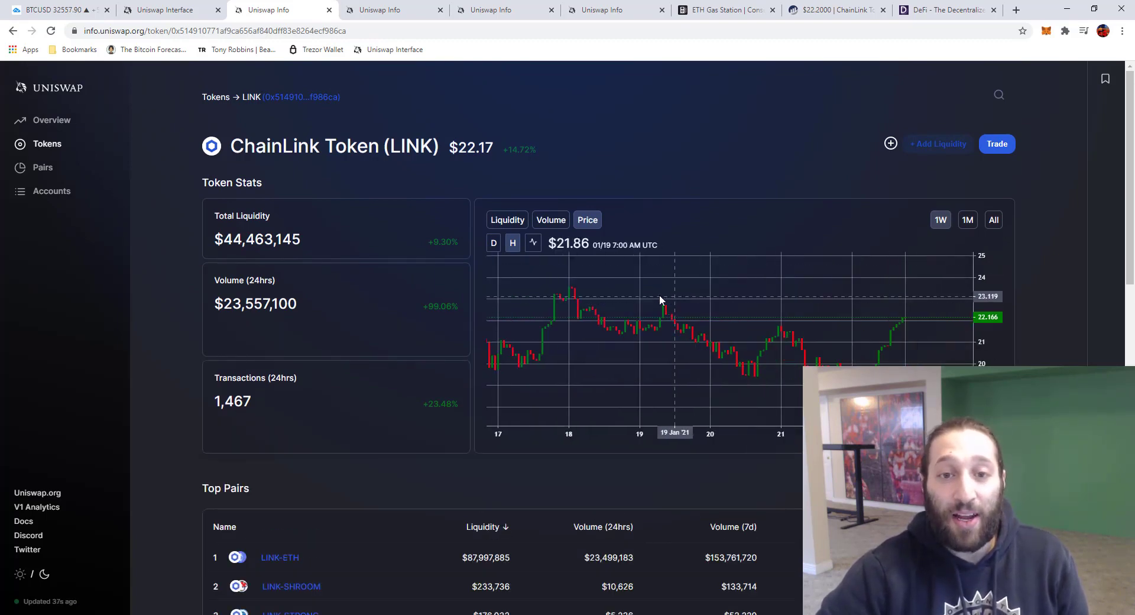
{"action": "left_click", "coordinate": [493, 243]}
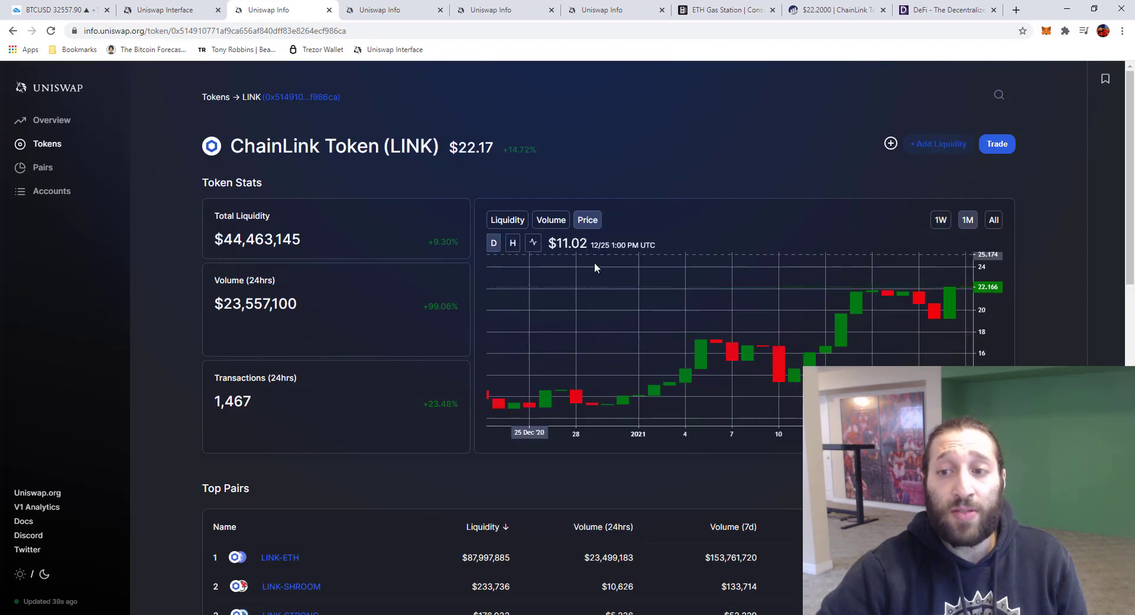
{"action": "scroll", "coordinate": [683, 303], "scroll_direction": "down", "scroll_amount": 3}
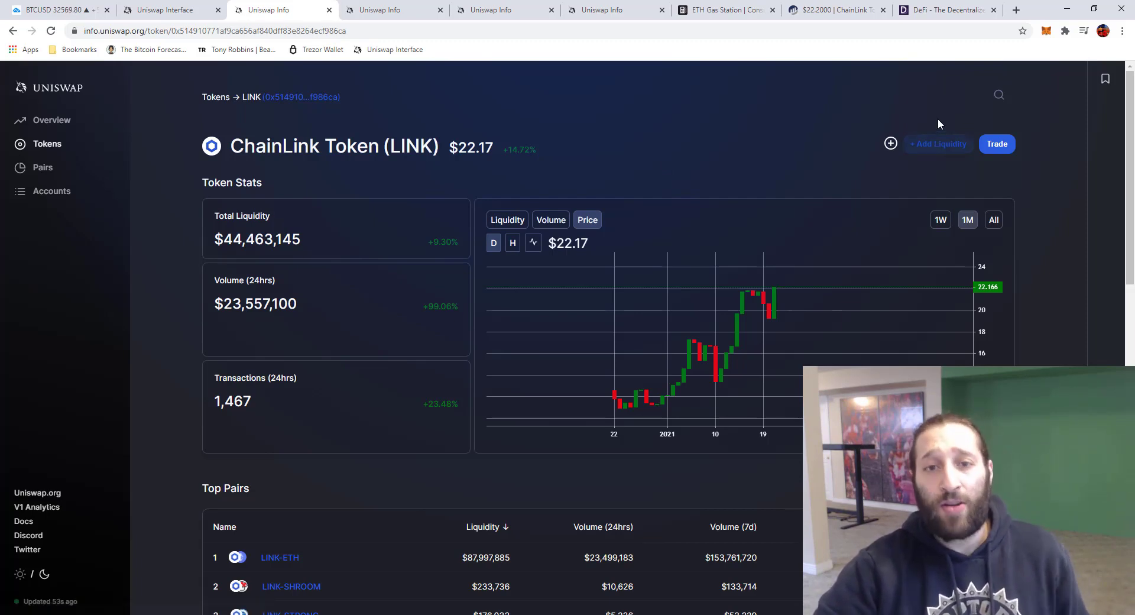
{"action": "left_click_drag", "start_coordinate": [349, 31], "coordinate": [170, 35]}
{"action": "key", "text": "ctrl+c"}
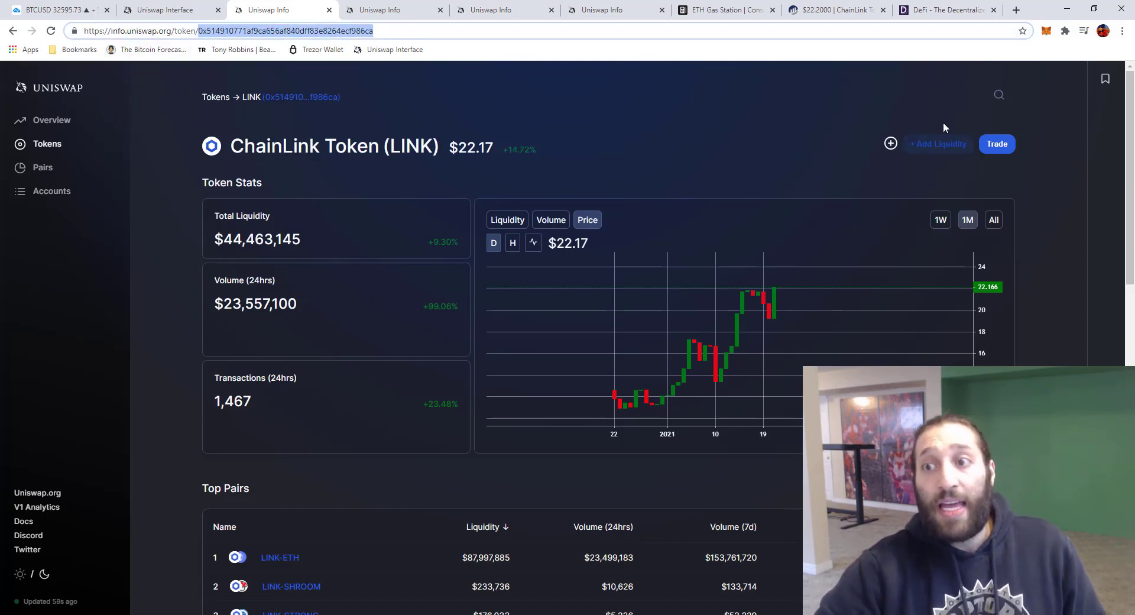
Start a LINK trade from the LINK token page, opening the LINK-to-ETH swap form
{"action": "left_click", "coordinate": [998, 147]}
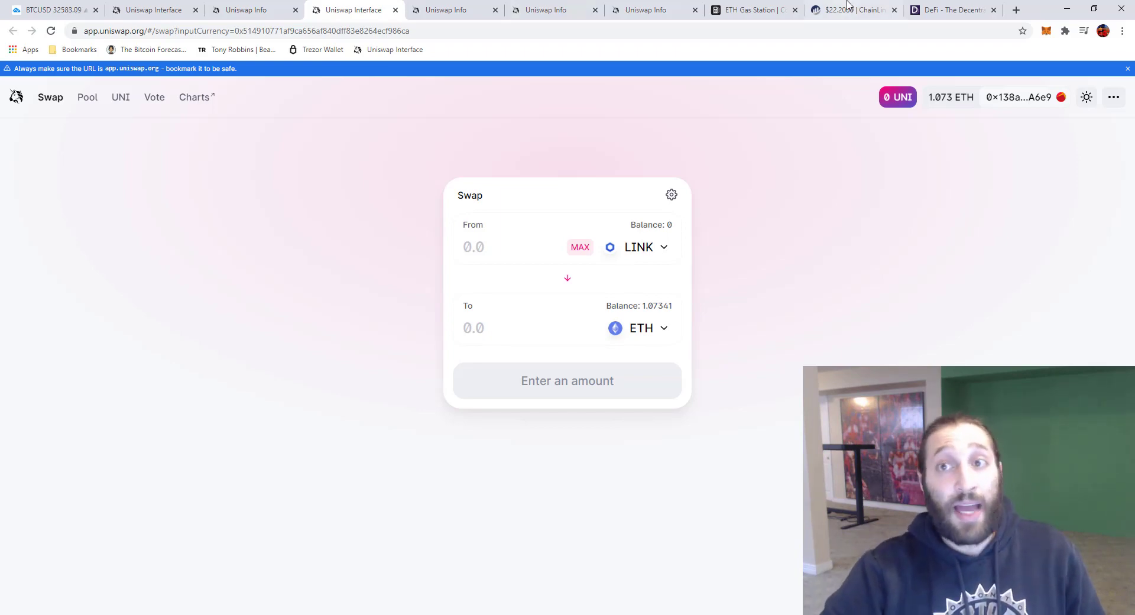
{"action": "left_click", "coordinate": [861, 15]}
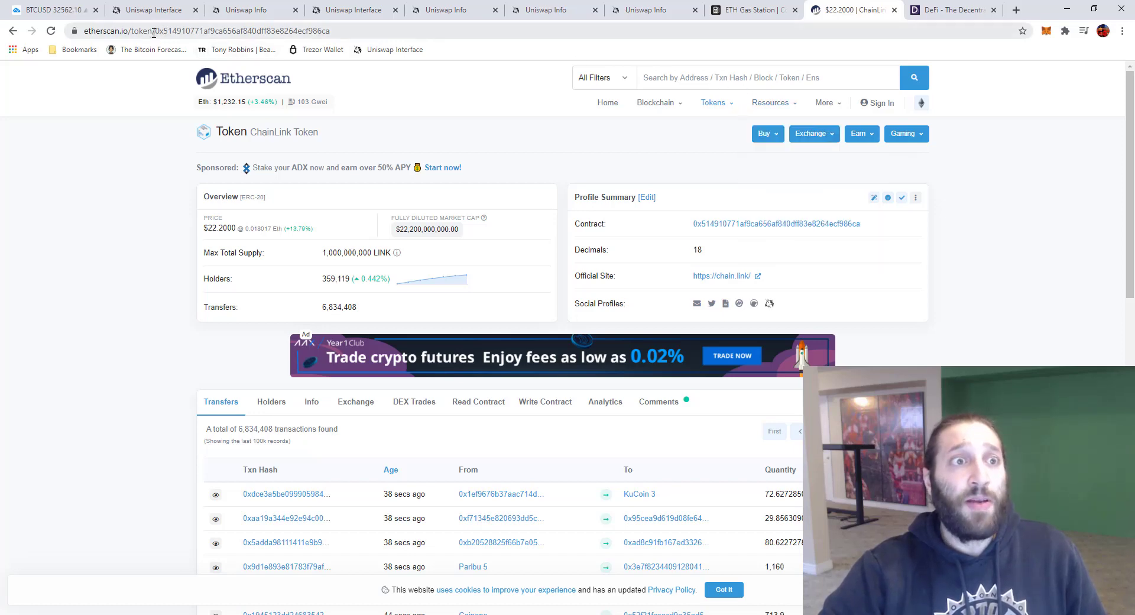
{"action": "left_click_drag", "start_coordinate": [153, 31], "coordinate": [188, 42]}
{"action": "key", "text": "ctrl+v"}
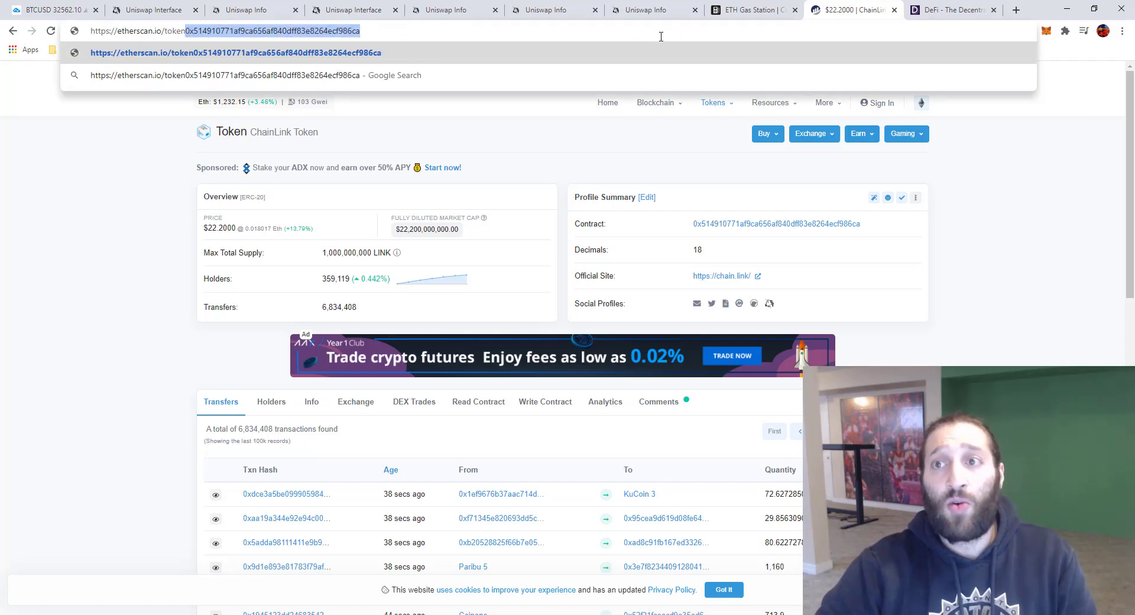
Copy the token address from the swap URL and reload the Uniswap swap page
{"action": "left_click", "coordinate": [248, 10]}
{"action": "left_click", "coordinate": [342, 10]}
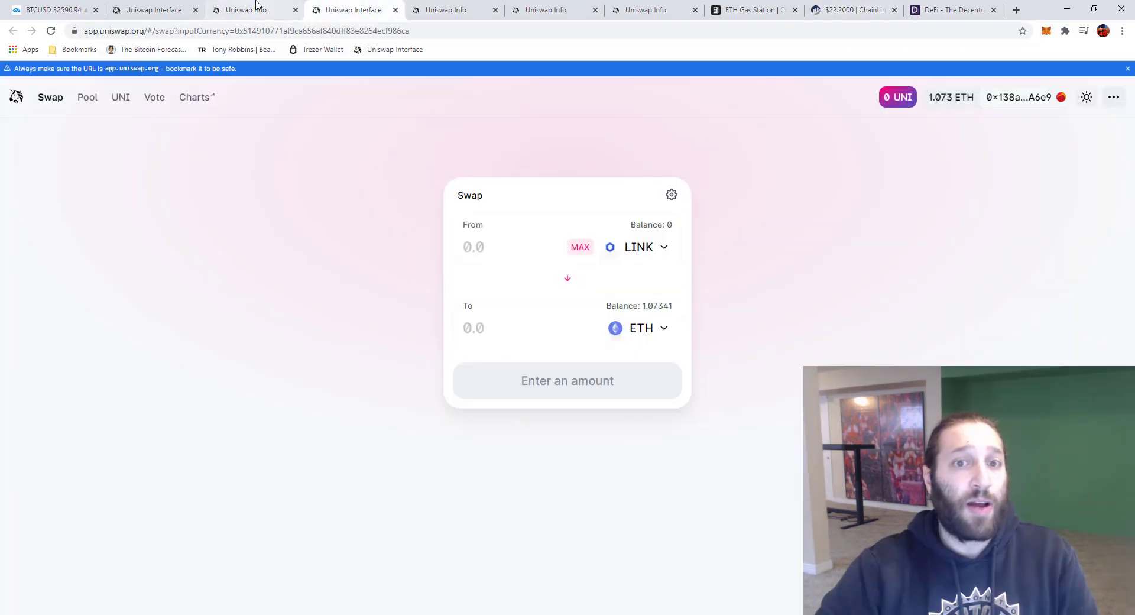
{"action": "left_click_drag", "start_coordinate": [236, 31], "coordinate": [480, 42]}
{"action": "key", "text": "ctrl+c"}
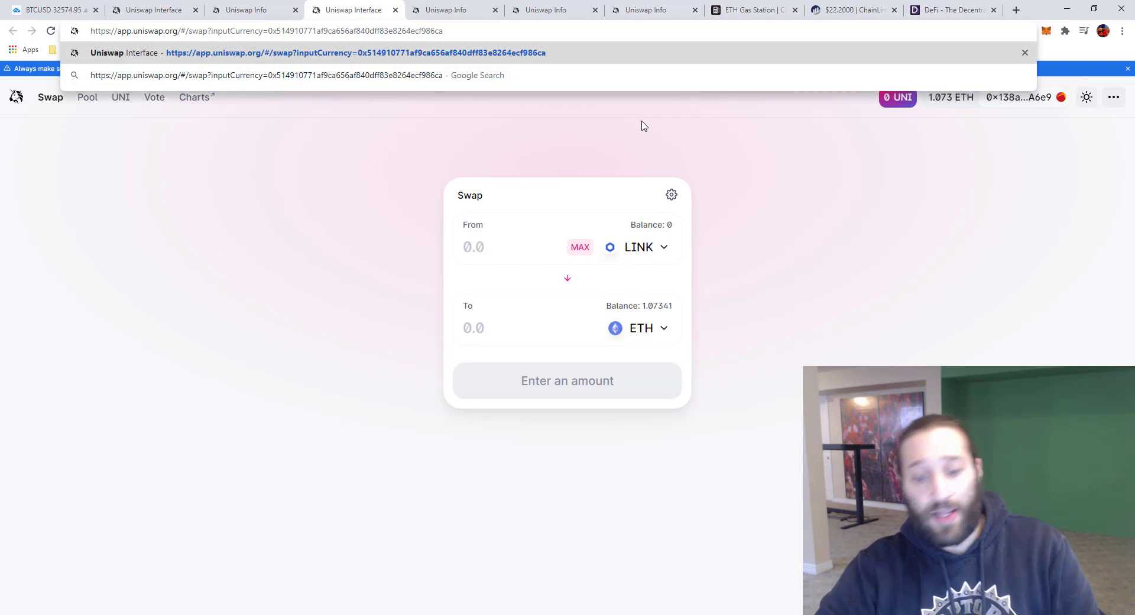
{"action": "key", "text": "Return"}
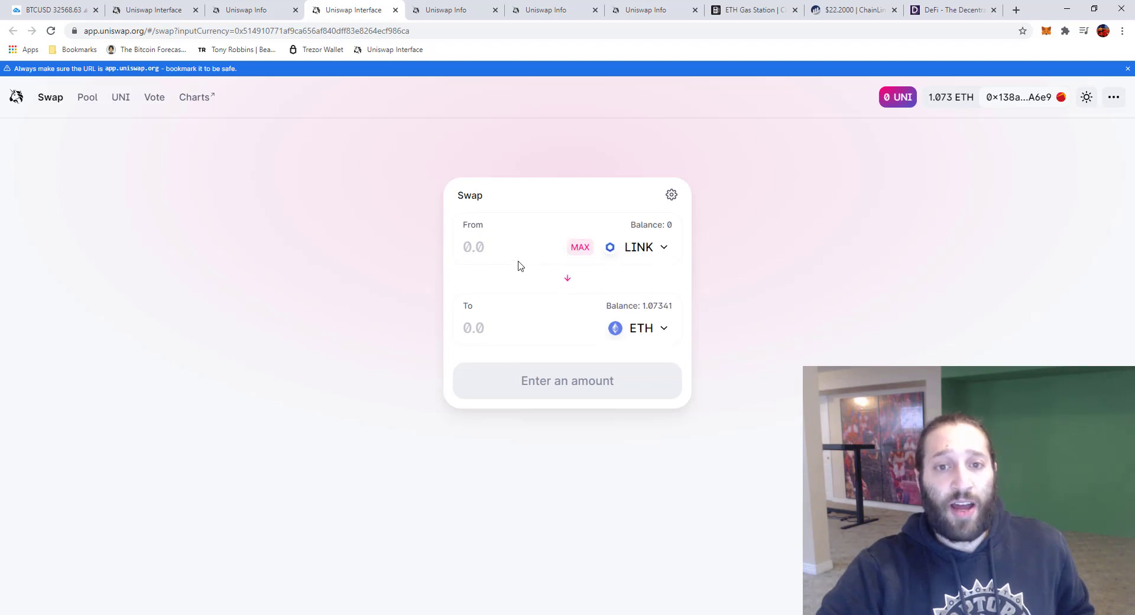
Flip the swap to sell 1 ETH for an estimated 55.4171 LINK
{"action": "left_click", "coordinate": [565, 284]}
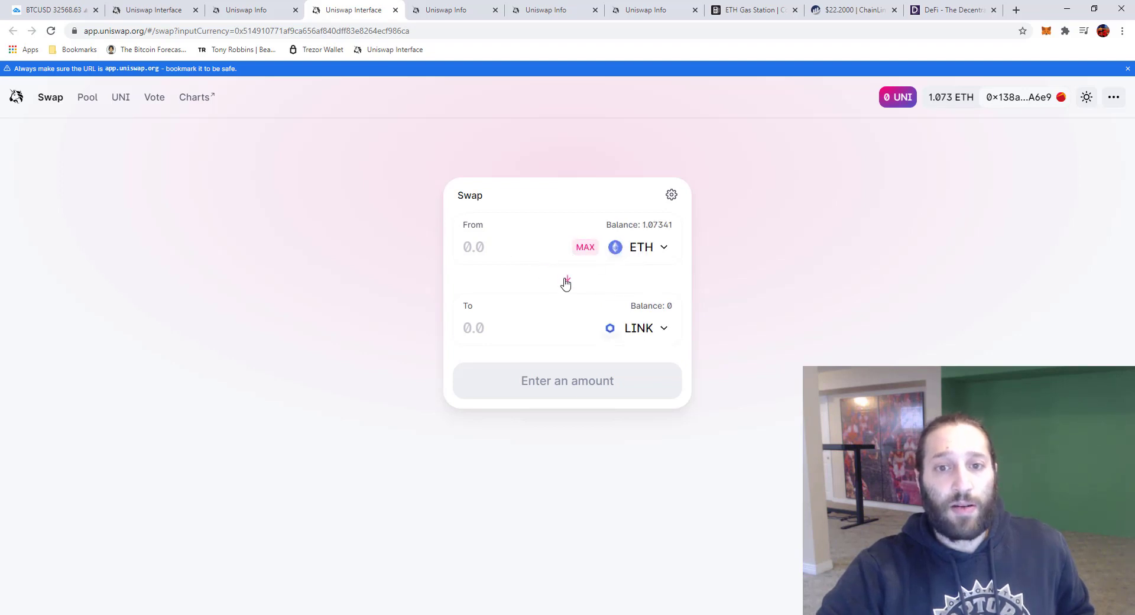
{"action": "left_click", "coordinate": [540, 240]}
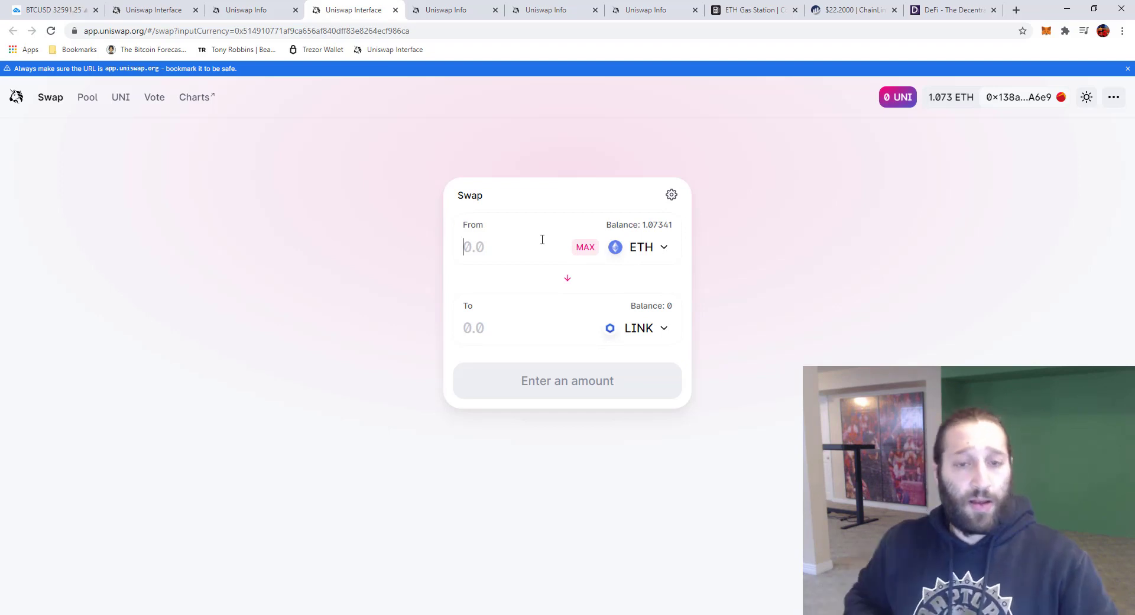
{"action": "type", "text": "1"}
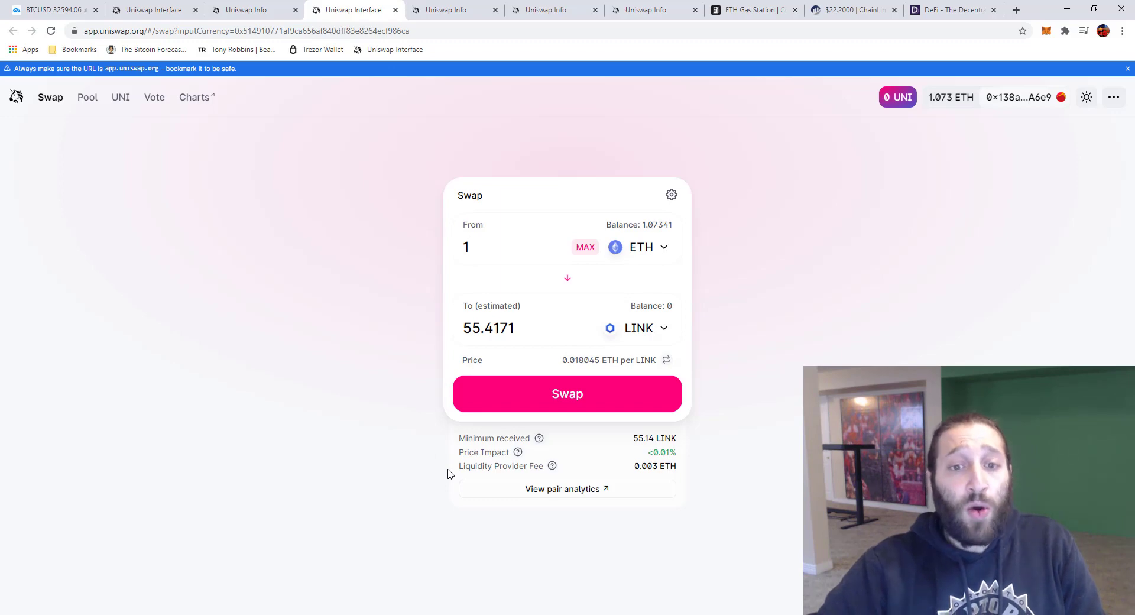
Accept the updated 55.4898 LINK quote, close the confirmation unswapped, and return to Uniswap Info
{"action": "left_click", "coordinate": [557, 408]}
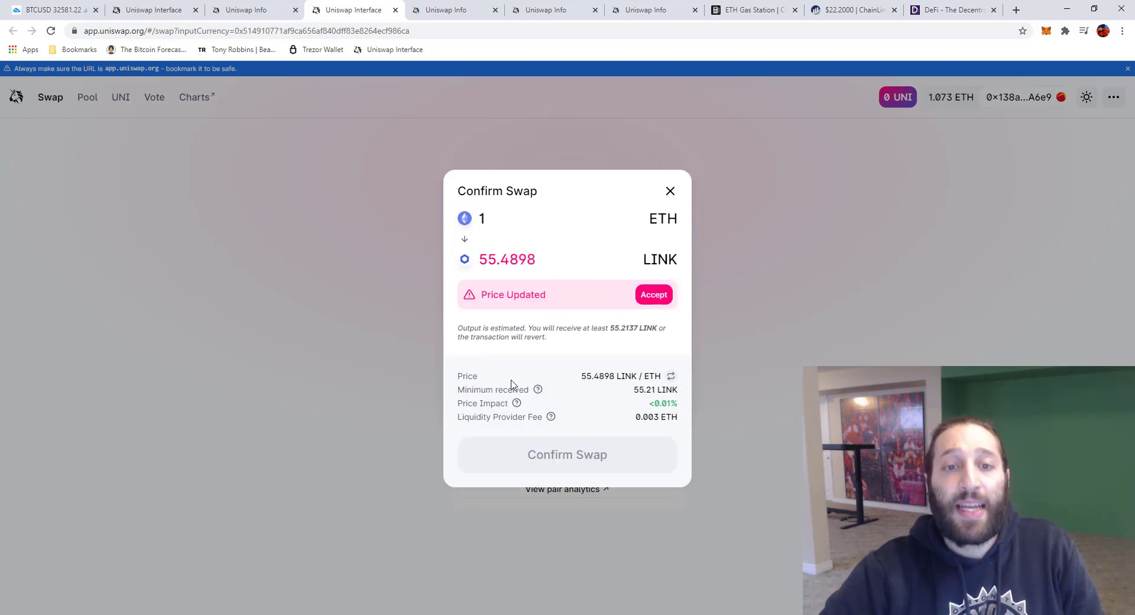
{"action": "left_click", "coordinate": [644, 299]}
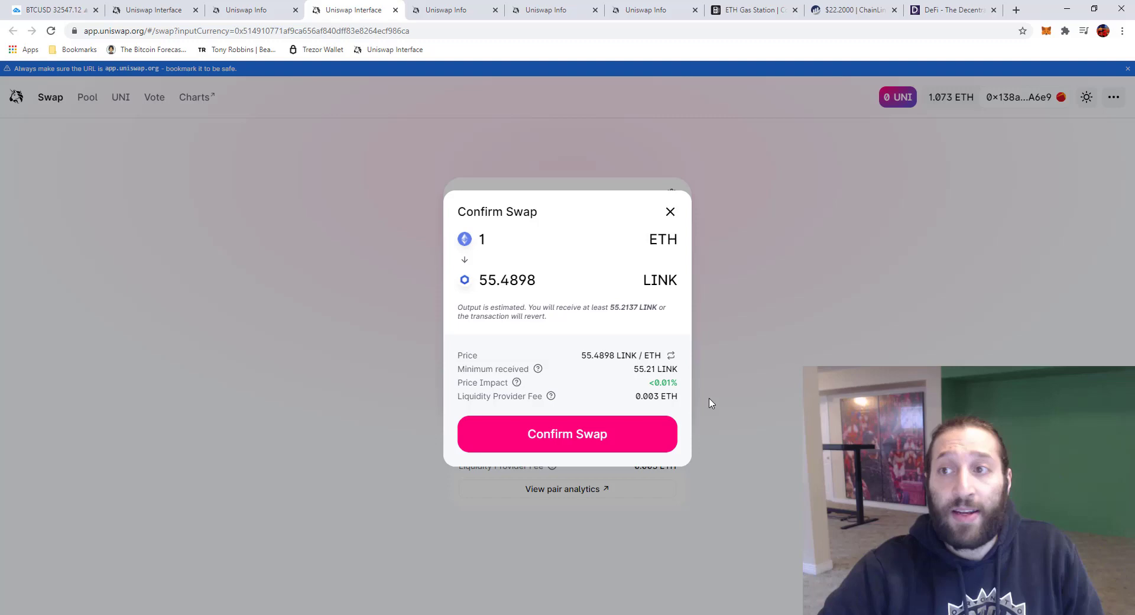
{"action": "left_click", "coordinate": [670, 213]}
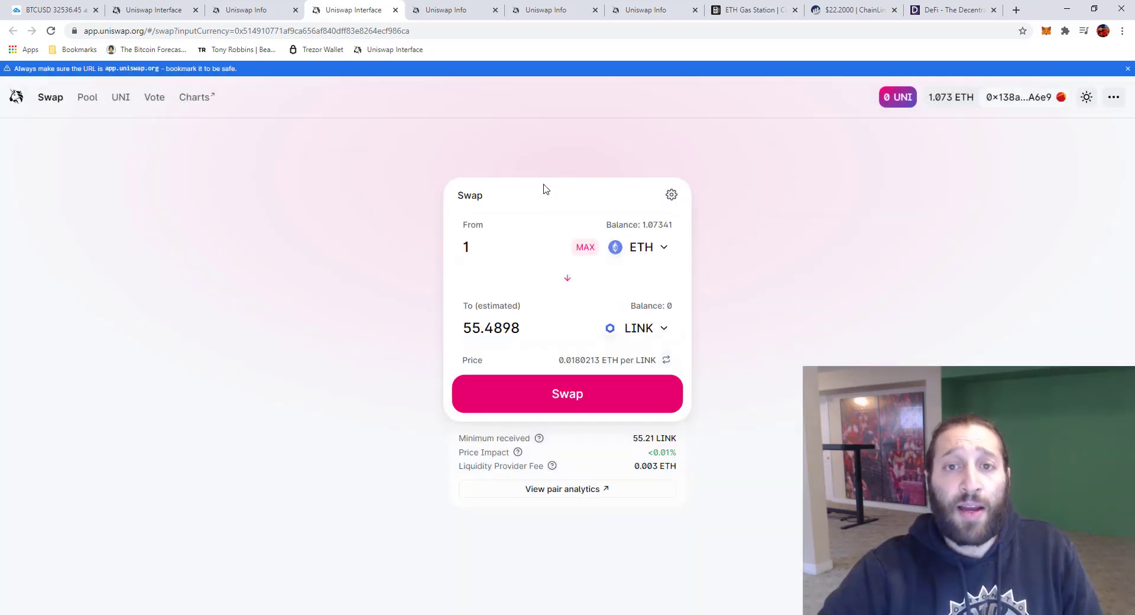
{"action": "left_click", "coordinate": [446, 11]}
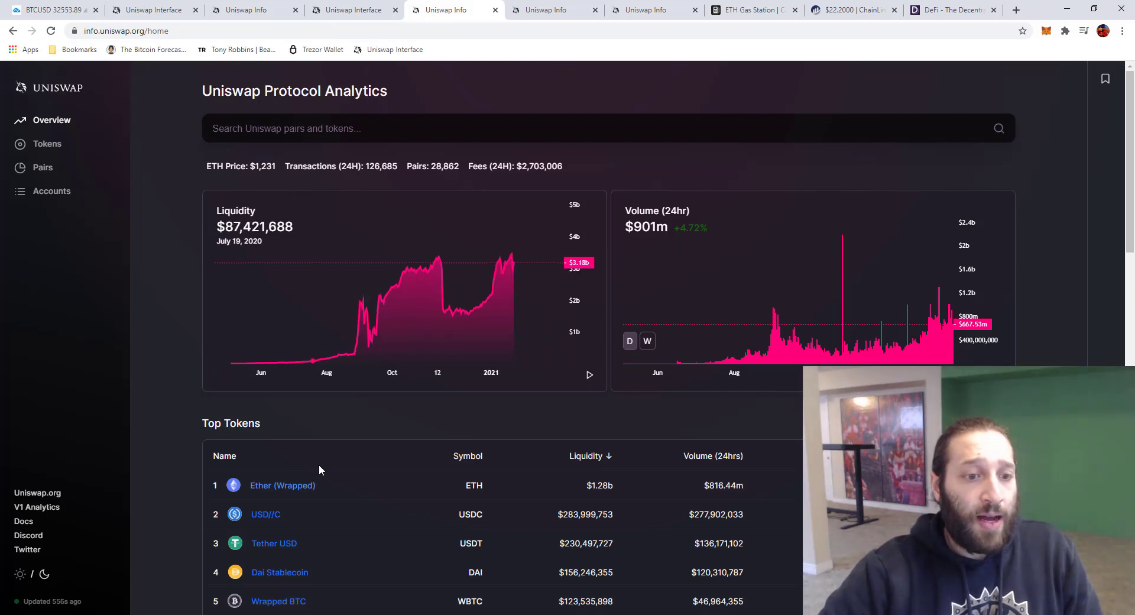
Open the ChainLink Token page and its Add Liquidity form for LINK
{"action": "scroll", "coordinate": [316, 467], "scroll_direction": "down", "scroll_amount": 5}
{"action": "left_click", "coordinate": [296, 454]}
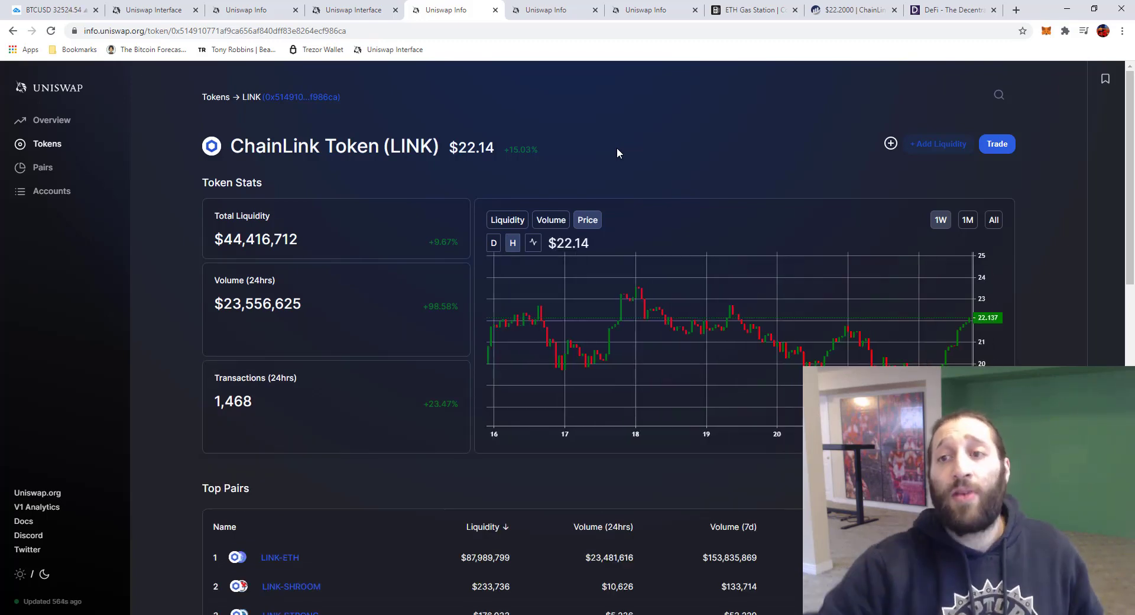
{"action": "left_click", "coordinate": [939, 145]}
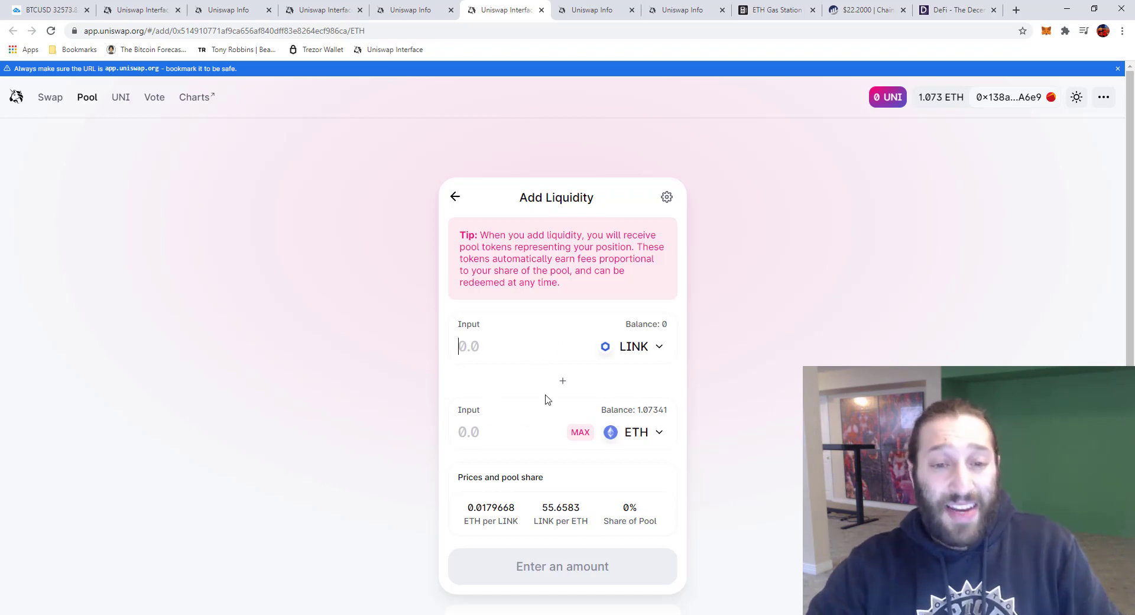
Enter 100 LINK, pairing with 1.79667 ETH at 55.6583 LINK per ETH
{"action": "type", "text": "1"}
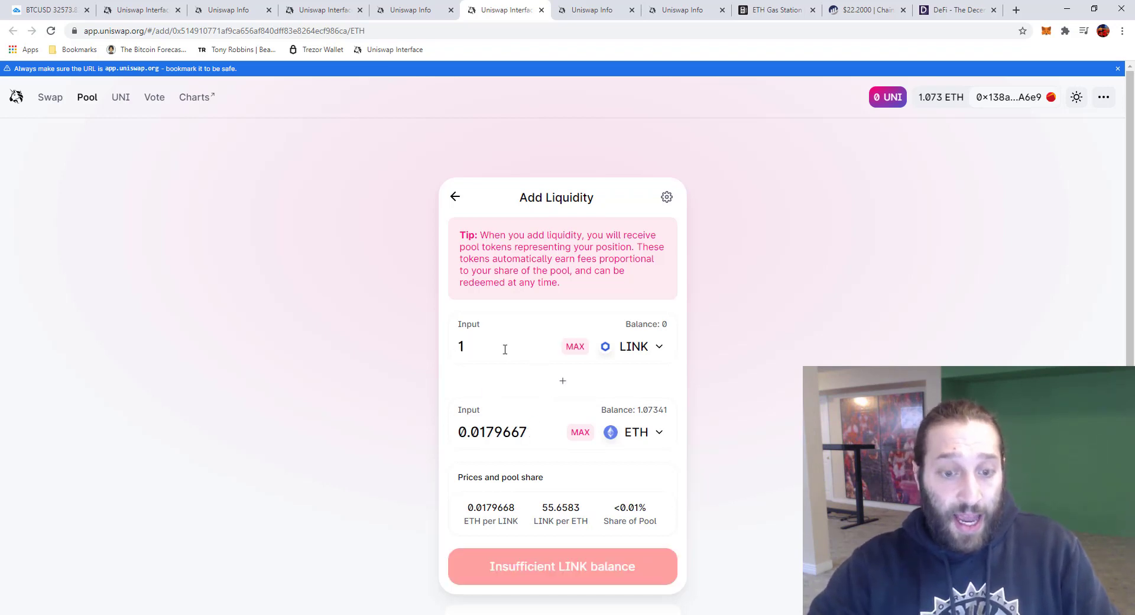
{"action": "left_click_drag", "start_coordinate": [504, 347], "coordinate": [296, 347]}
{"action": "type", "text": "1000"}
{"action": "key", "text": "BackSpace"}
{"action": "key", "text": "BackSpace"}
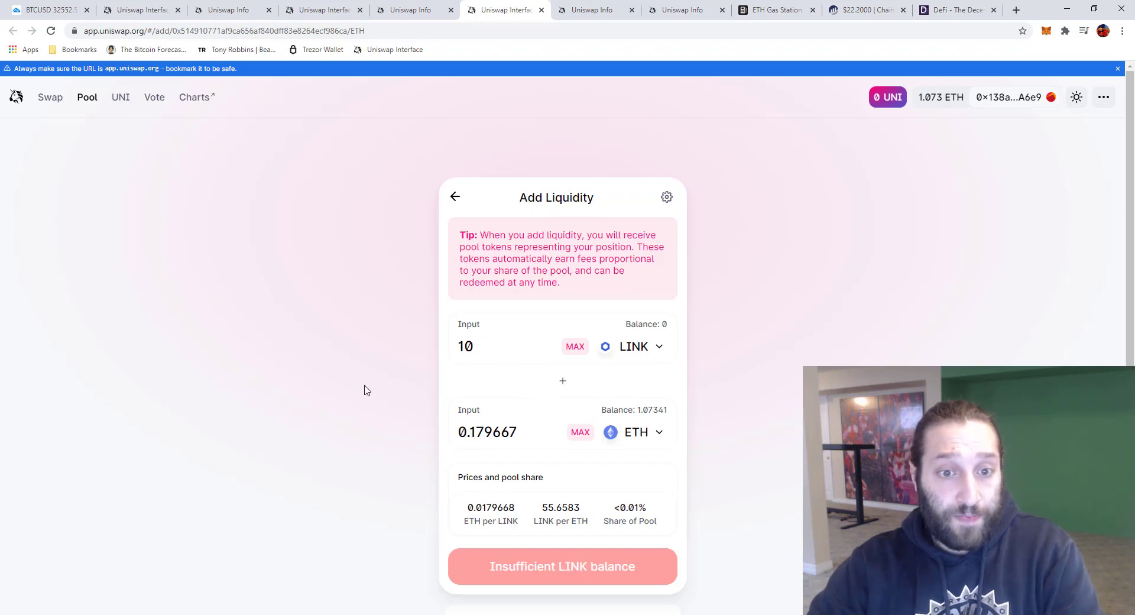
{"action": "type", "text": "0"}
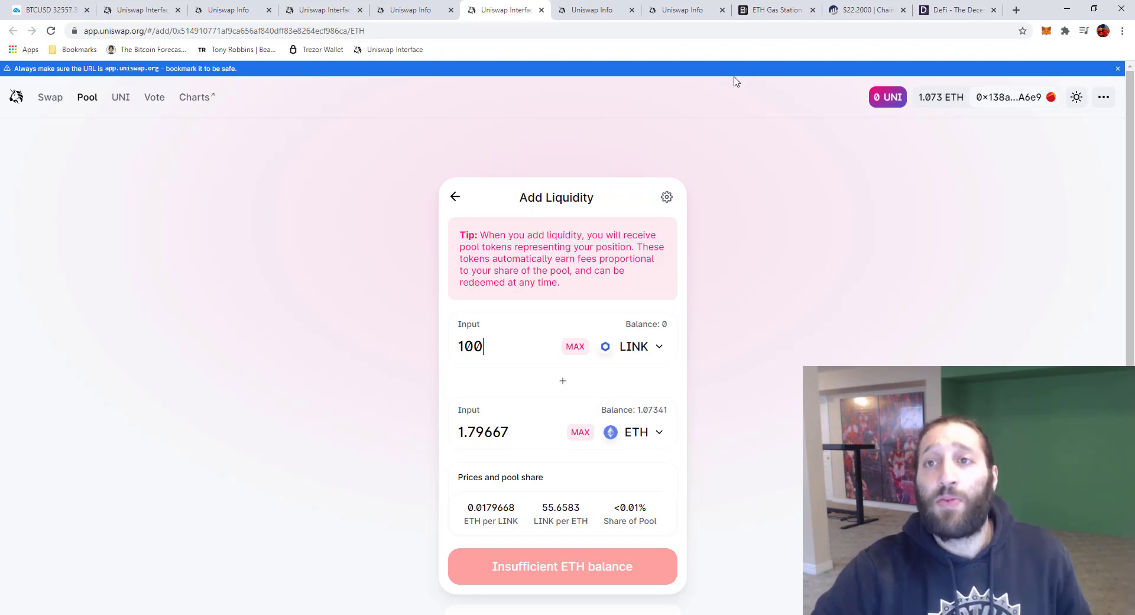
Browse DeFi Pulse's total value locked and protocol rankings, then return to the ETH-to-LINK swap
{"action": "left_click", "coordinate": [944, 10]}
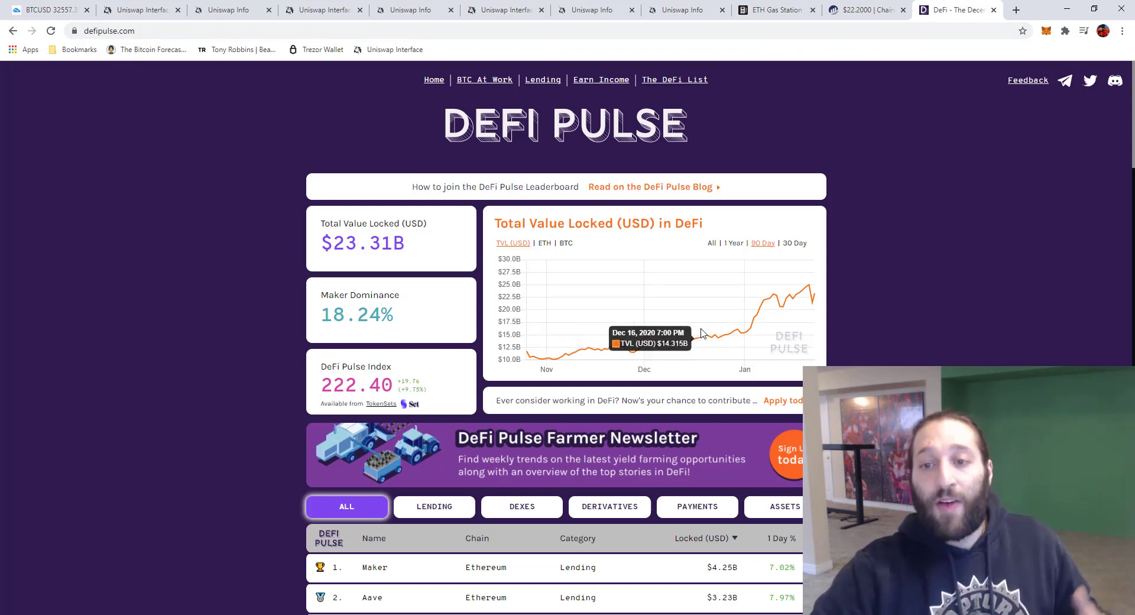
{"action": "scroll", "coordinate": [759, 328], "scroll_direction": "down", "scroll_amount": 1}
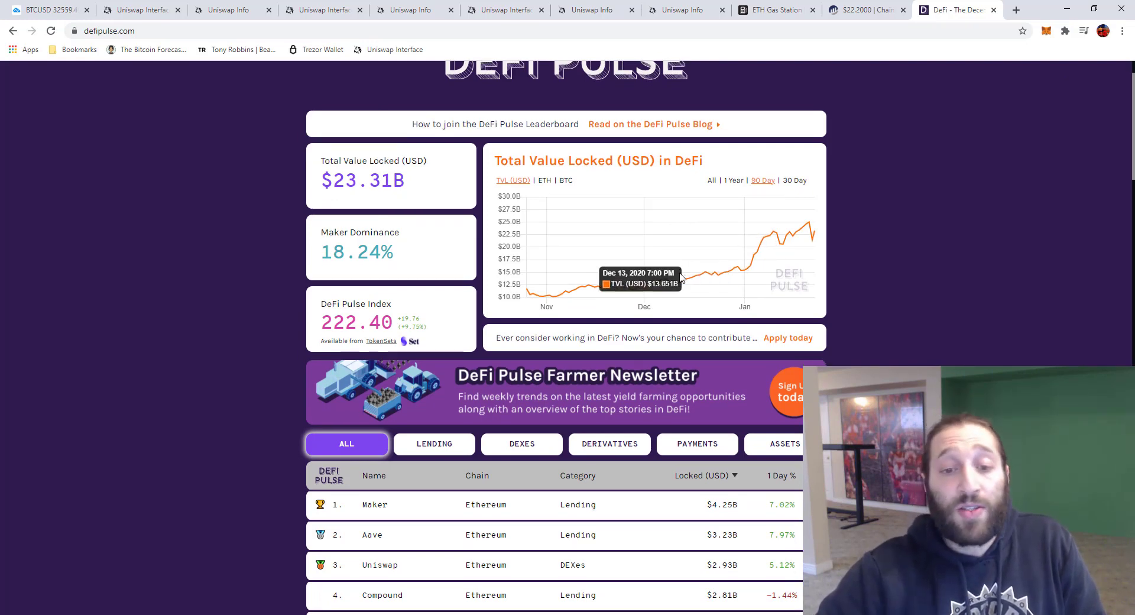
{"action": "scroll", "coordinate": [534, 331], "scroll_direction": "down", "scroll_amount": 3}
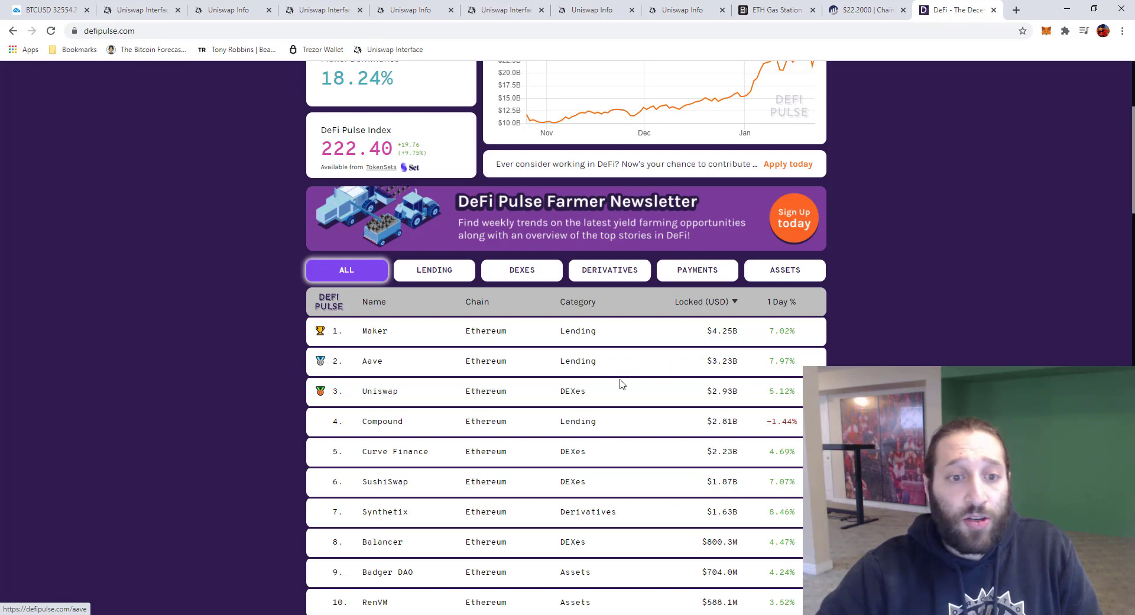
{"action": "scroll", "coordinate": [104, 350], "scroll_direction": "up", "scroll_amount": 4}
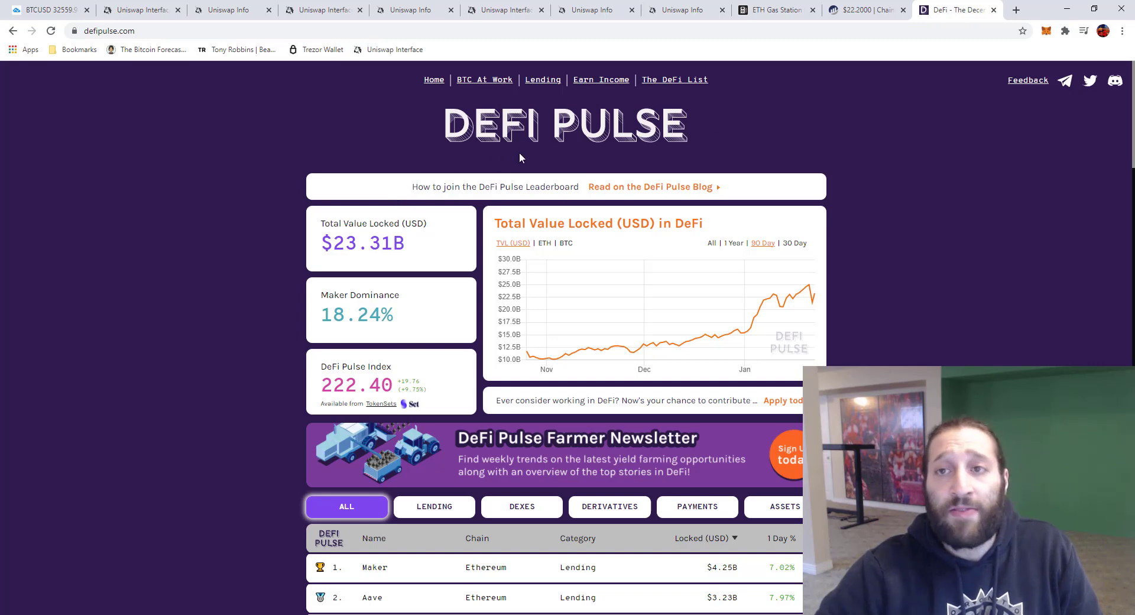
{"action": "left_click", "coordinate": [324, 10]}
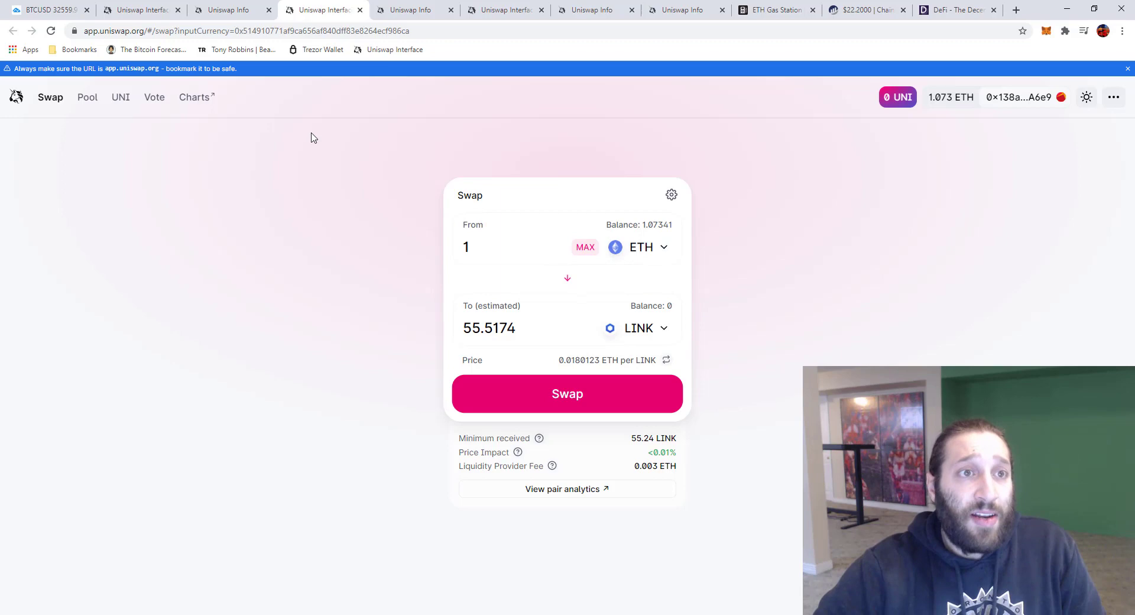
Open the receive-token list and paste the LINK contract address into its search
{"action": "left_click", "coordinate": [653, 334]}
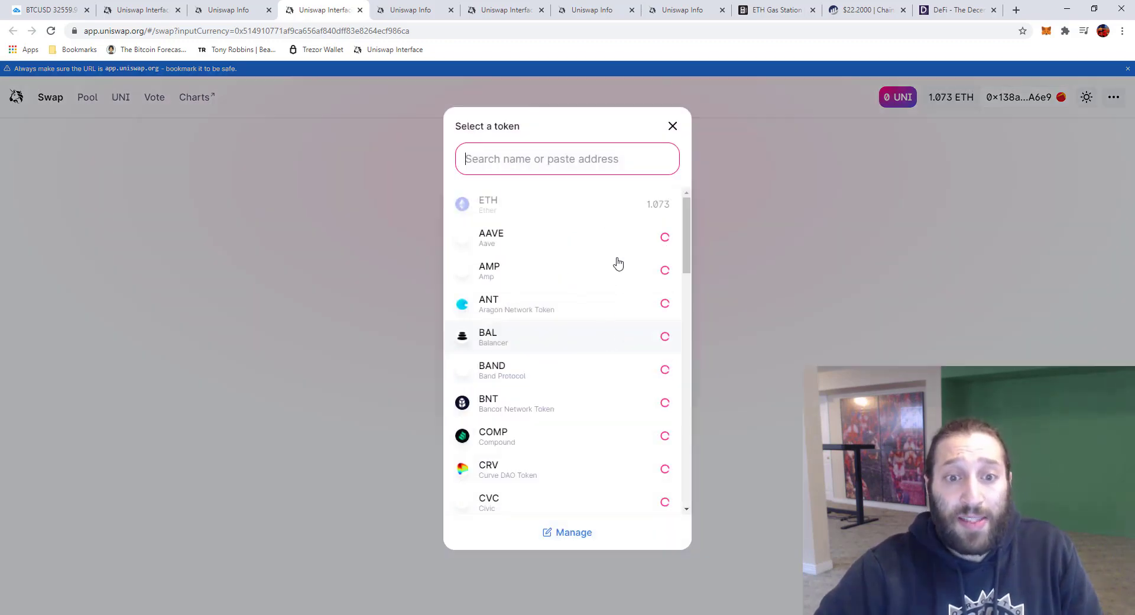
{"action": "scroll", "coordinate": [586, 215], "scroll_direction": "down", "scroll_amount": 3}
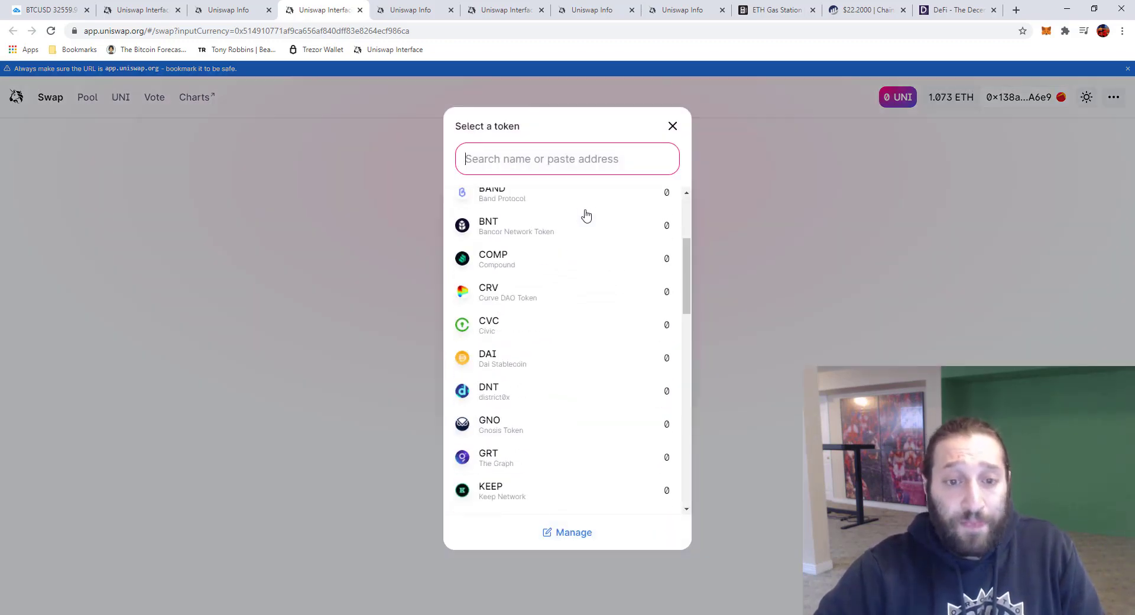
{"action": "scroll", "coordinate": [586, 215], "scroll_direction": "down", "scroll_amount": 13}
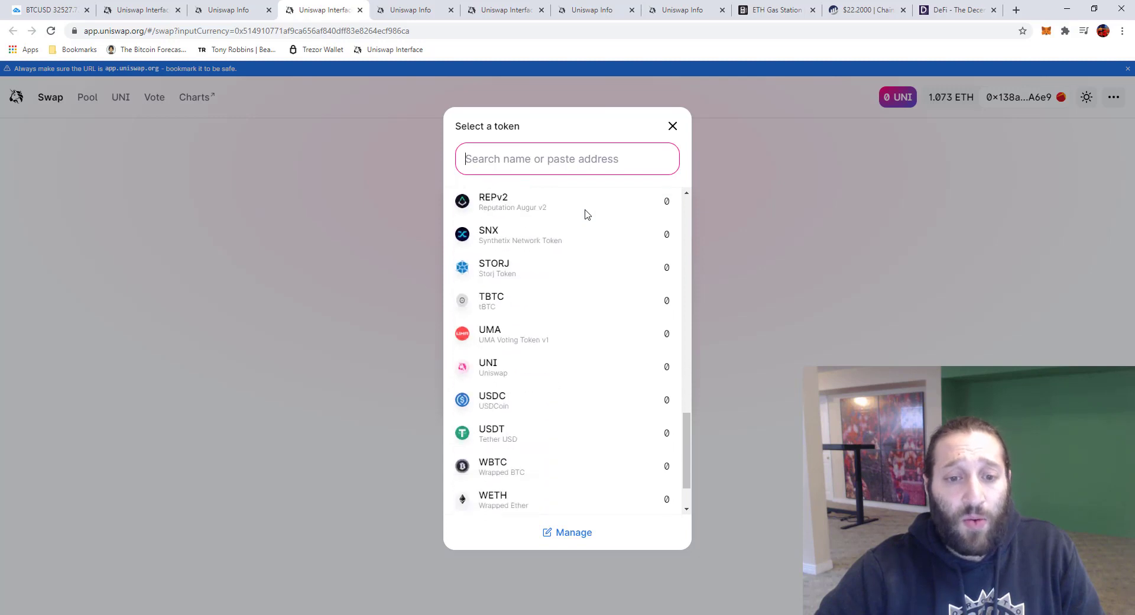
{"action": "scroll", "coordinate": [585, 215], "scroll_direction": "down", "scroll_amount": 2}
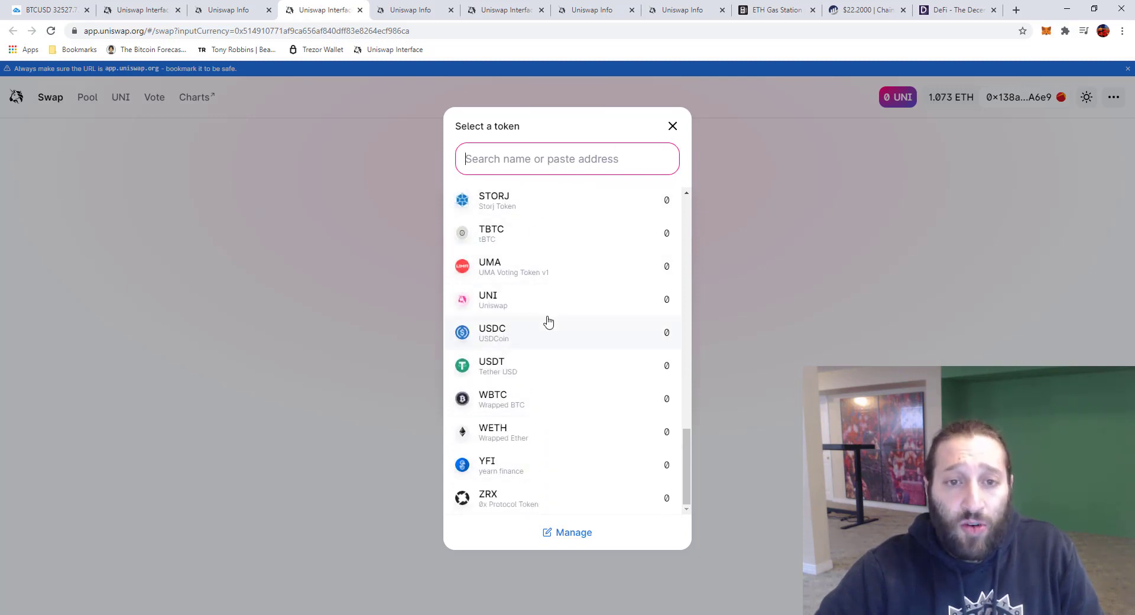
{"action": "scroll", "coordinate": [547, 321], "scroll_direction": "up", "scroll_amount": 2}
{"action": "key", "text": "ctrl+v"}
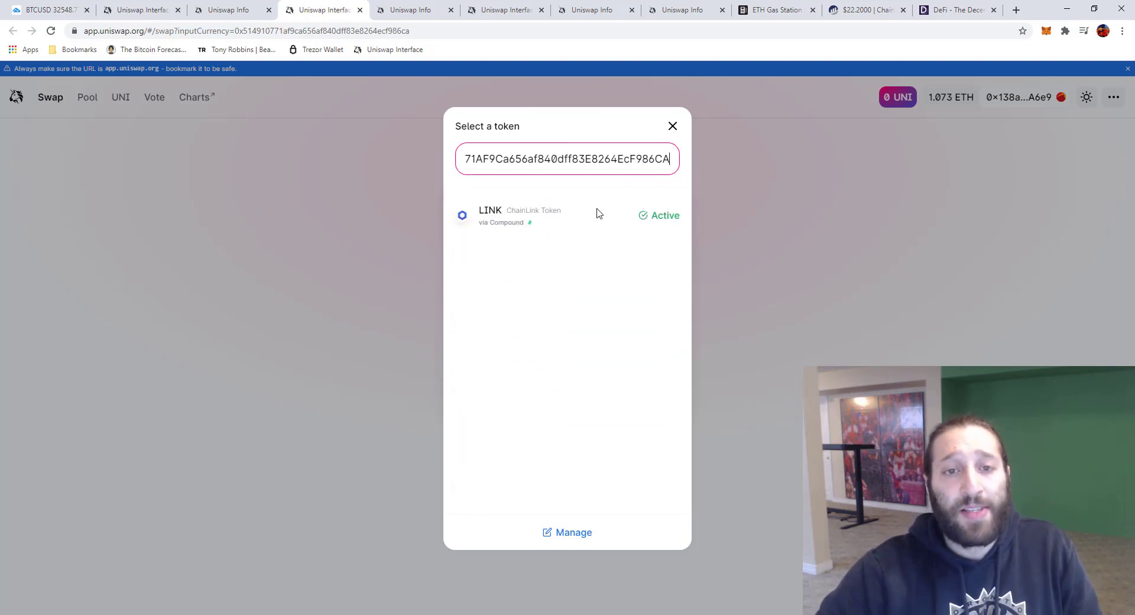
{"action": "left_click", "coordinate": [669, 217]}
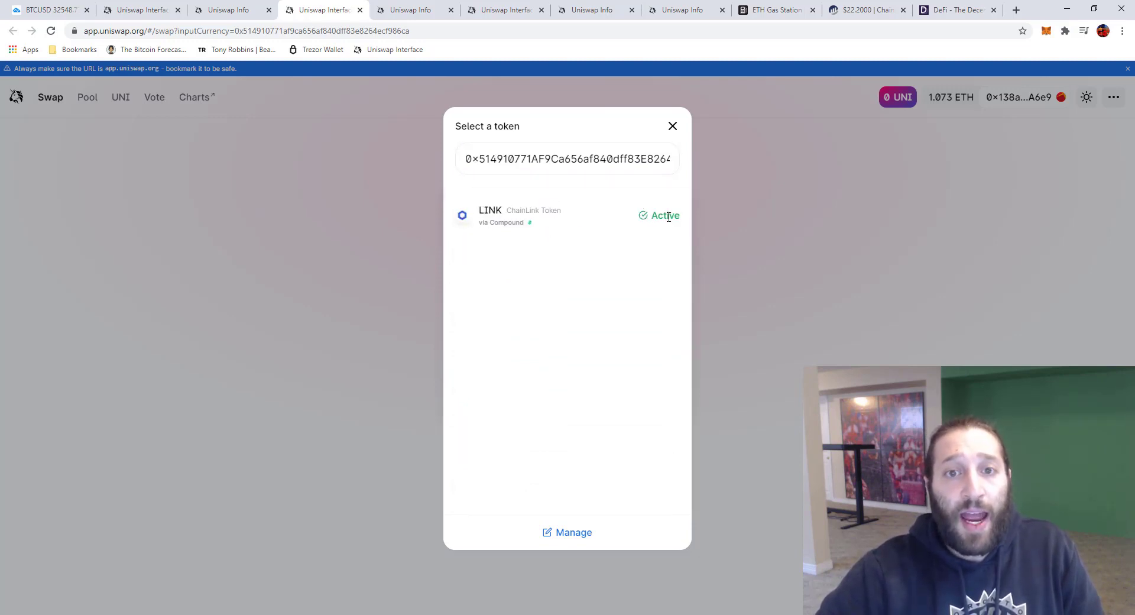
Clear the token search and choose MANA, quoting 7905.18 MANA for 1 ETH
{"action": "left_click", "coordinate": [611, 168]}
{"action": "key", "text": "ctrl+a"}
{"action": "key", "text": "BackSpace"}
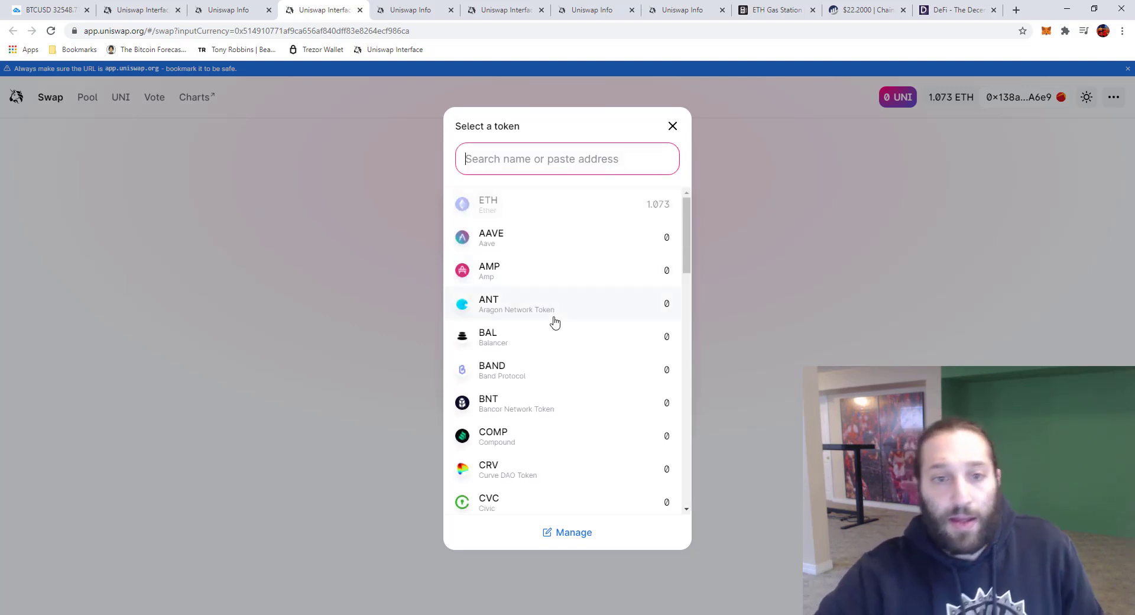
{"action": "scroll", "coordinate": [553, 321], "scroll_direction": "down", "scroll_amount": 10}
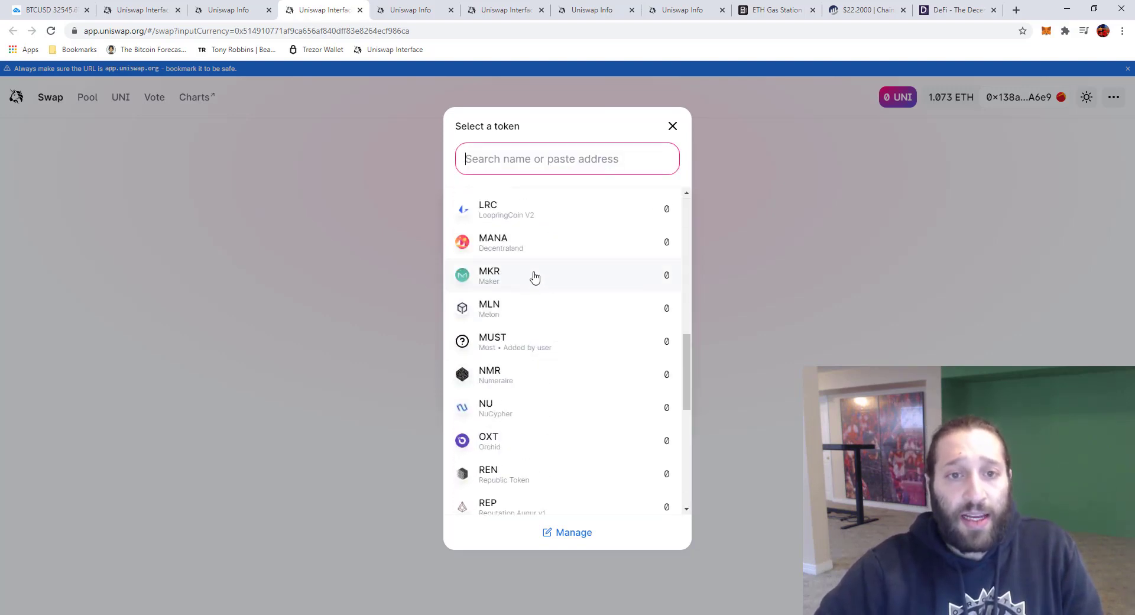
{"action": "left_click", "coordinate": [534, 249]}
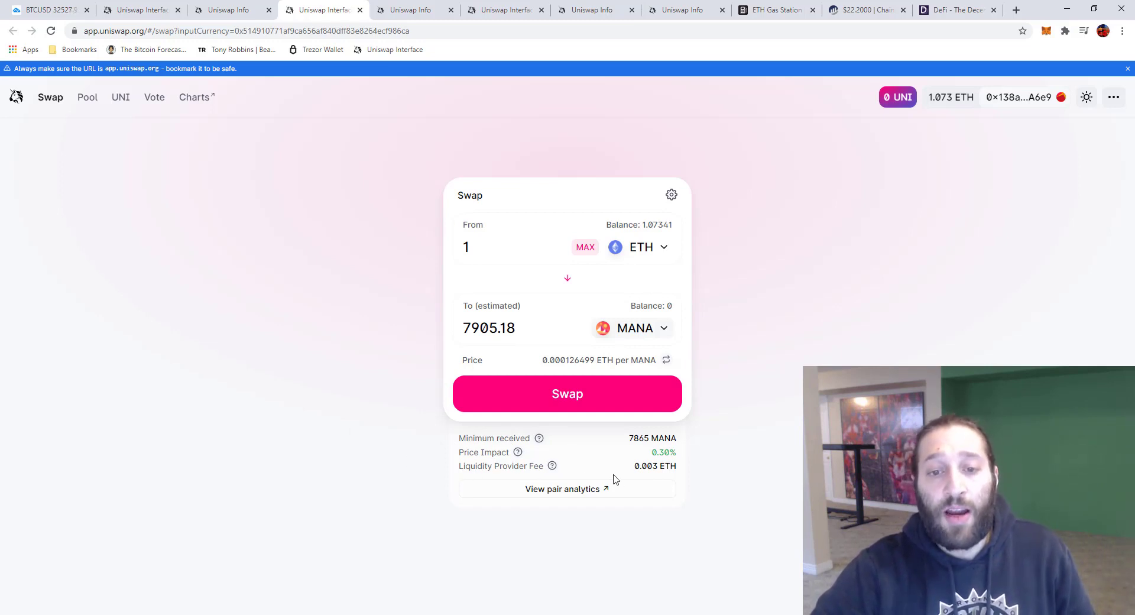
{"action": "left_click", "coordinate": [553, 404]}
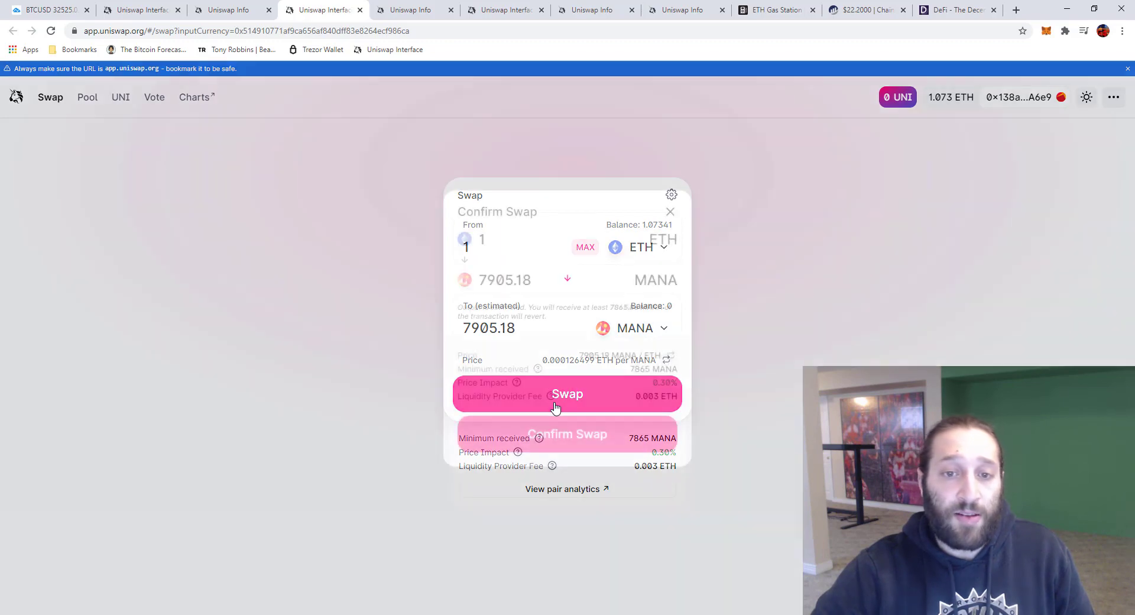
{"action": "left_click", "coordinate": [670, 212]}
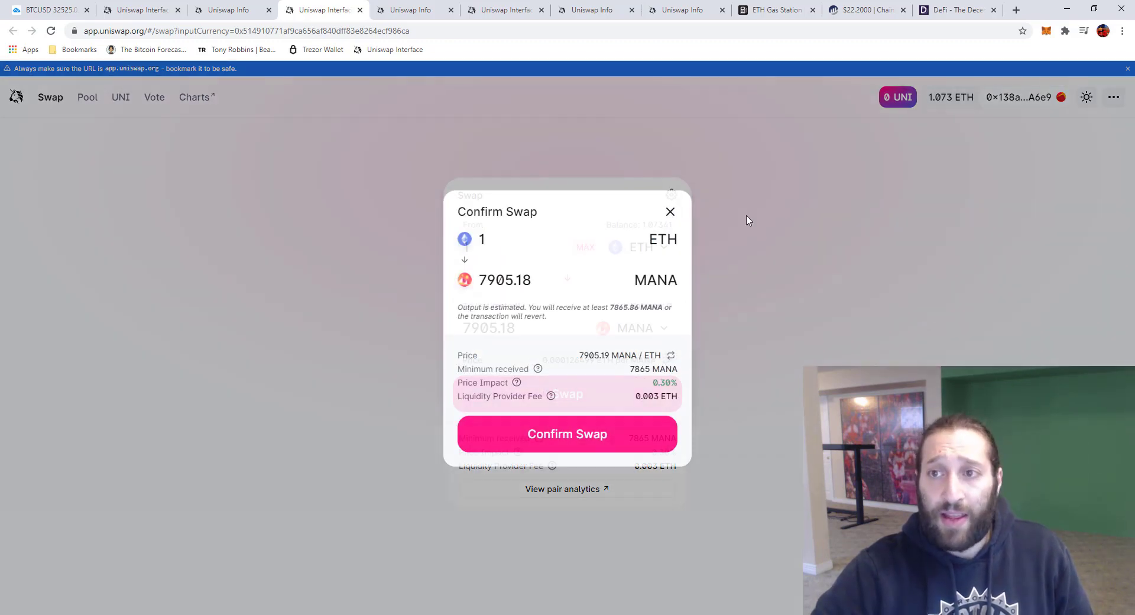